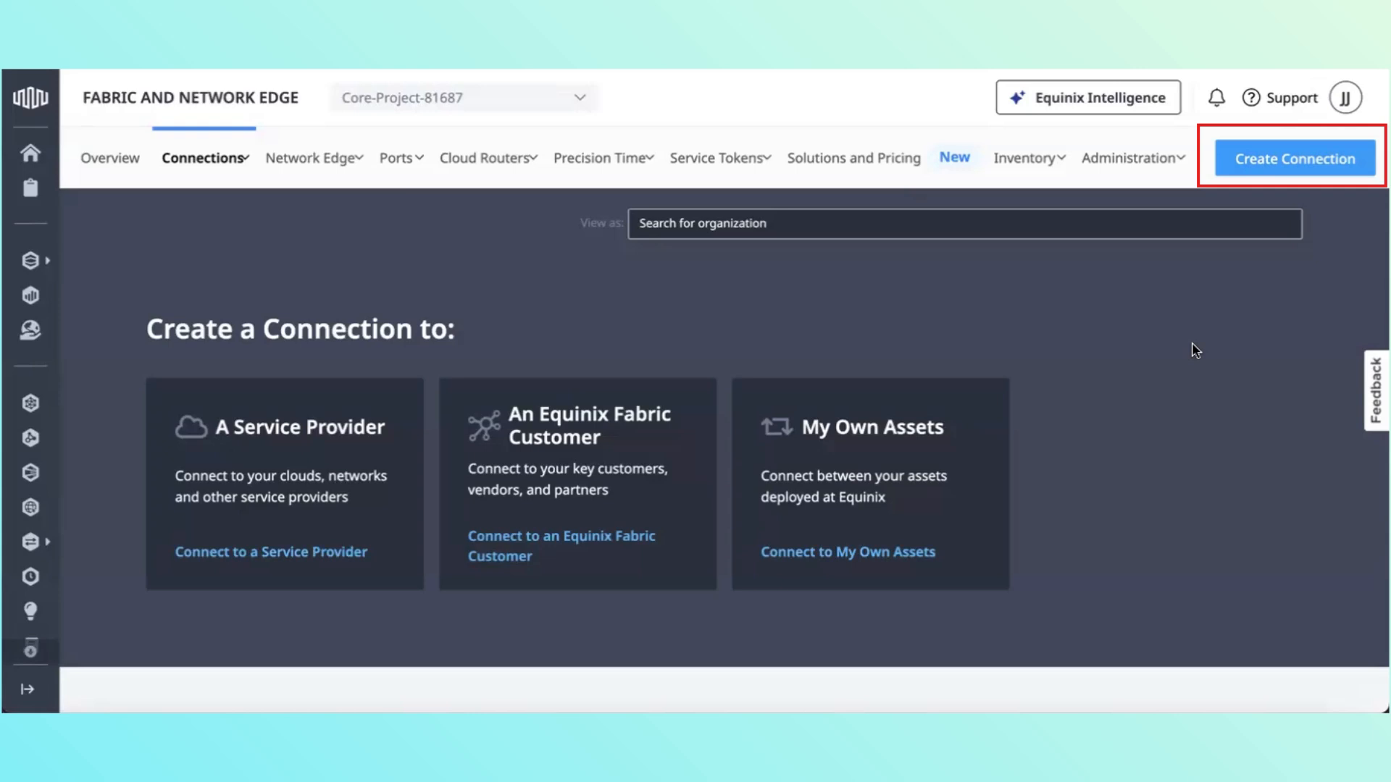
- Start a new connection to Amazon Web Services from the frequent connections using the AWS Direct Connect service
scroll(1195, 351, "down", 1)
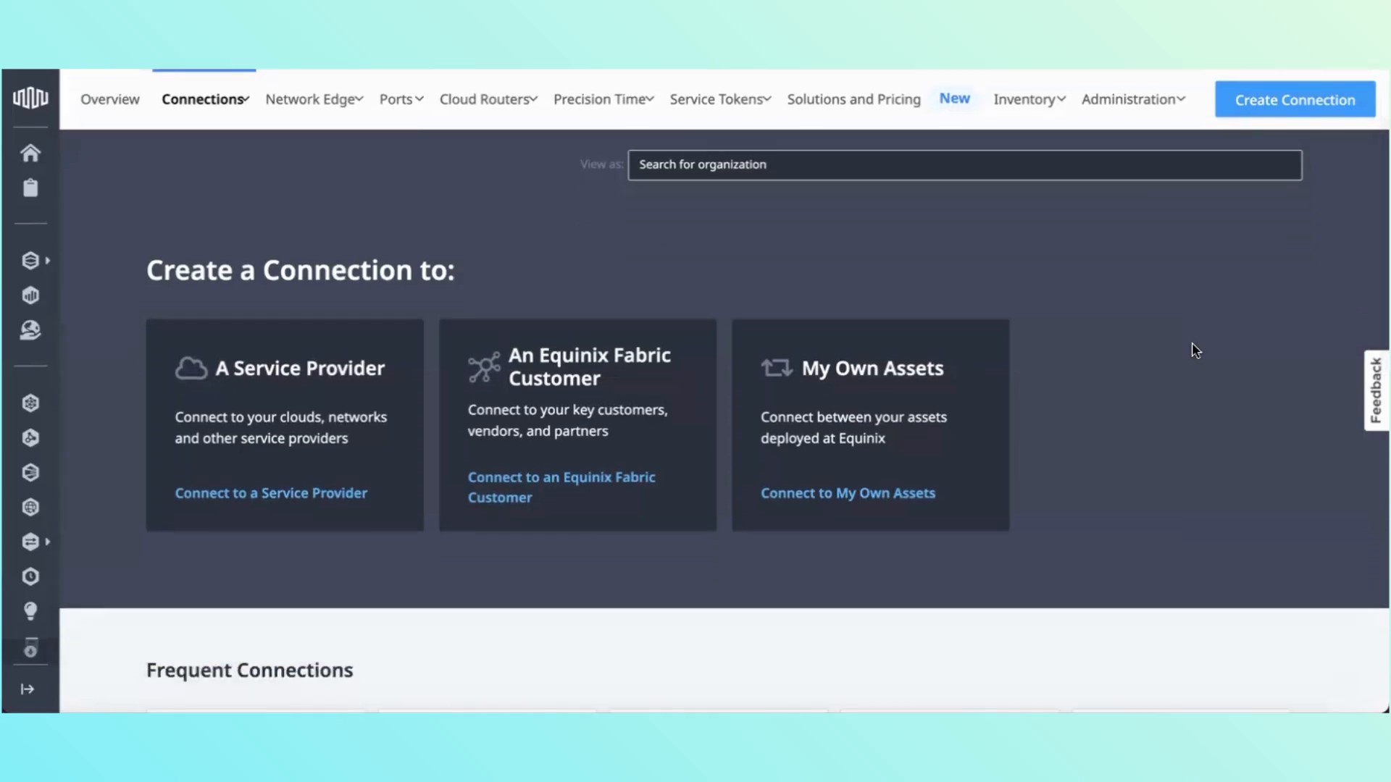
scroll(1195, 350, "down", 2)
scroll(1193, 346, "down", 3)
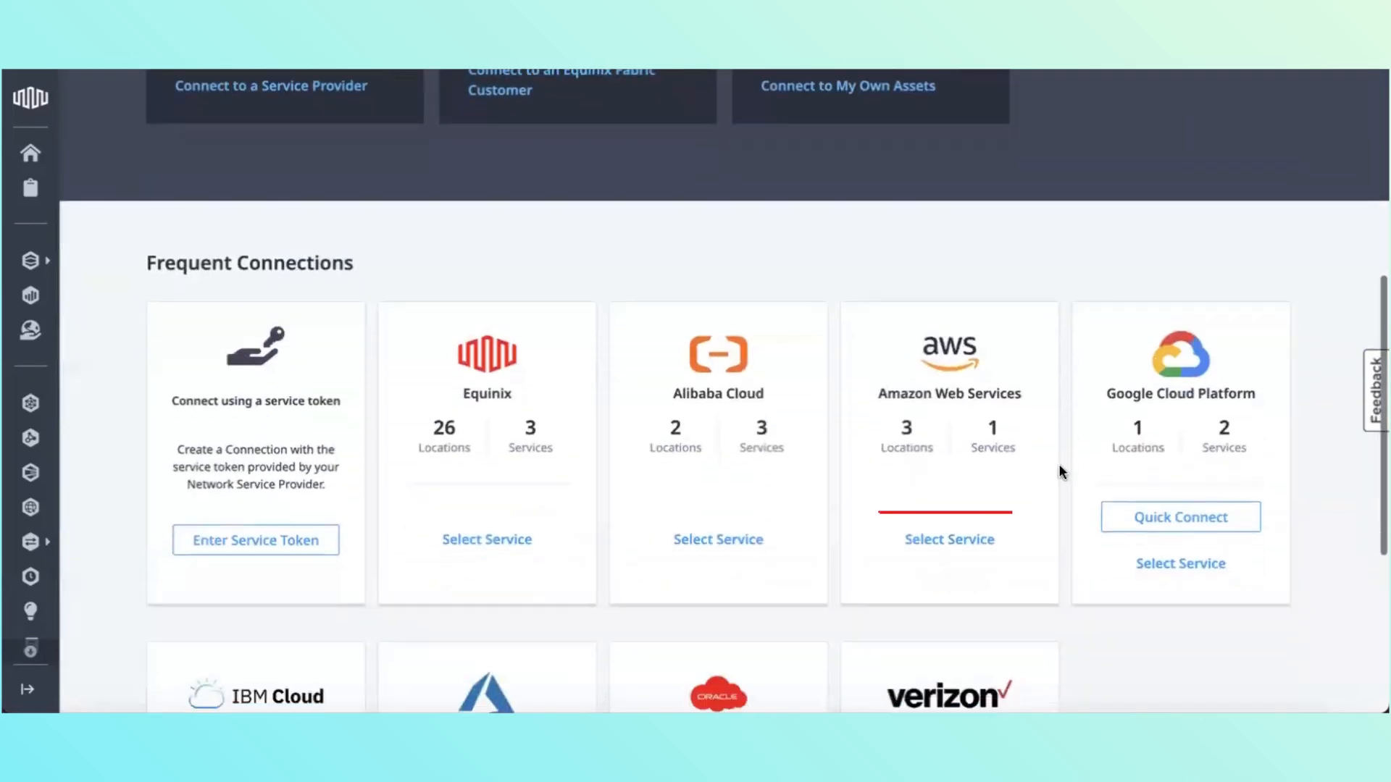
left_click(944, 553)
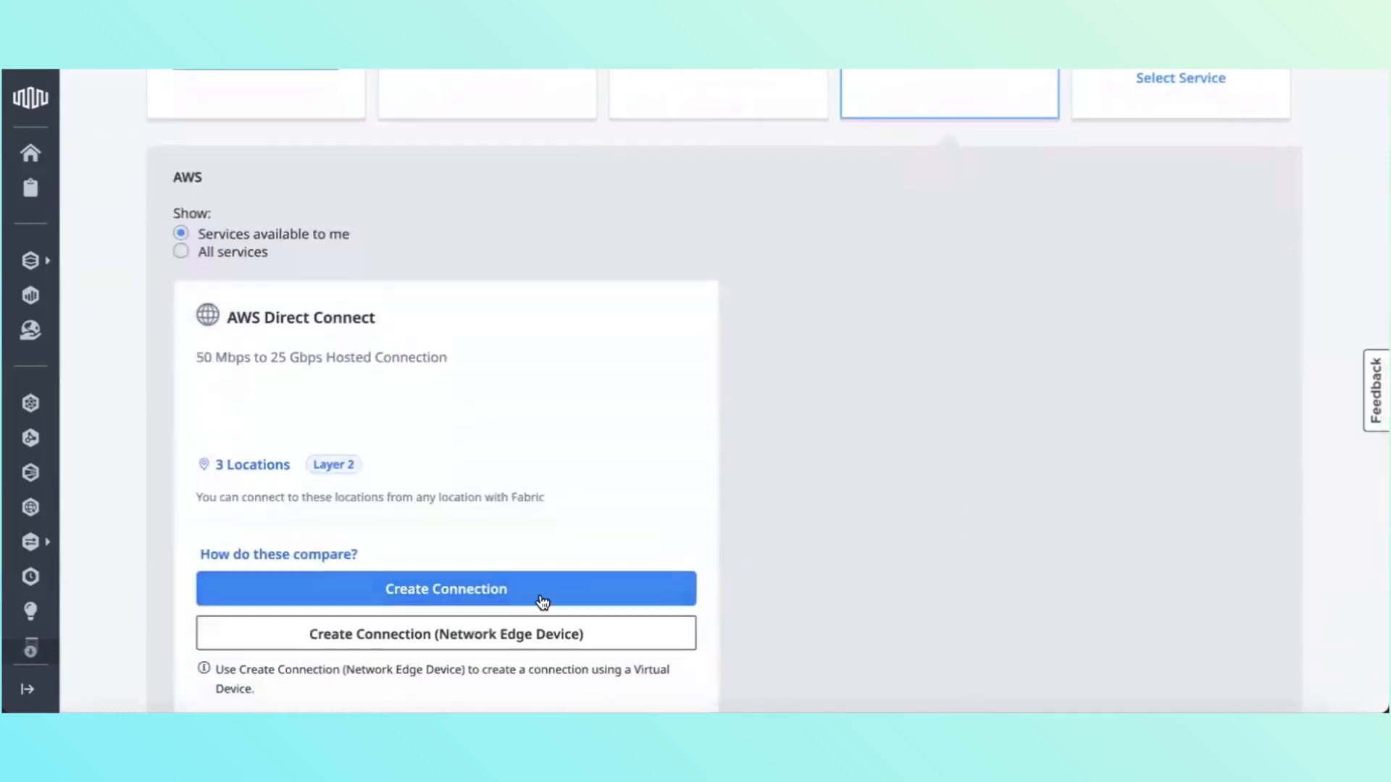
left_click(518, 592)
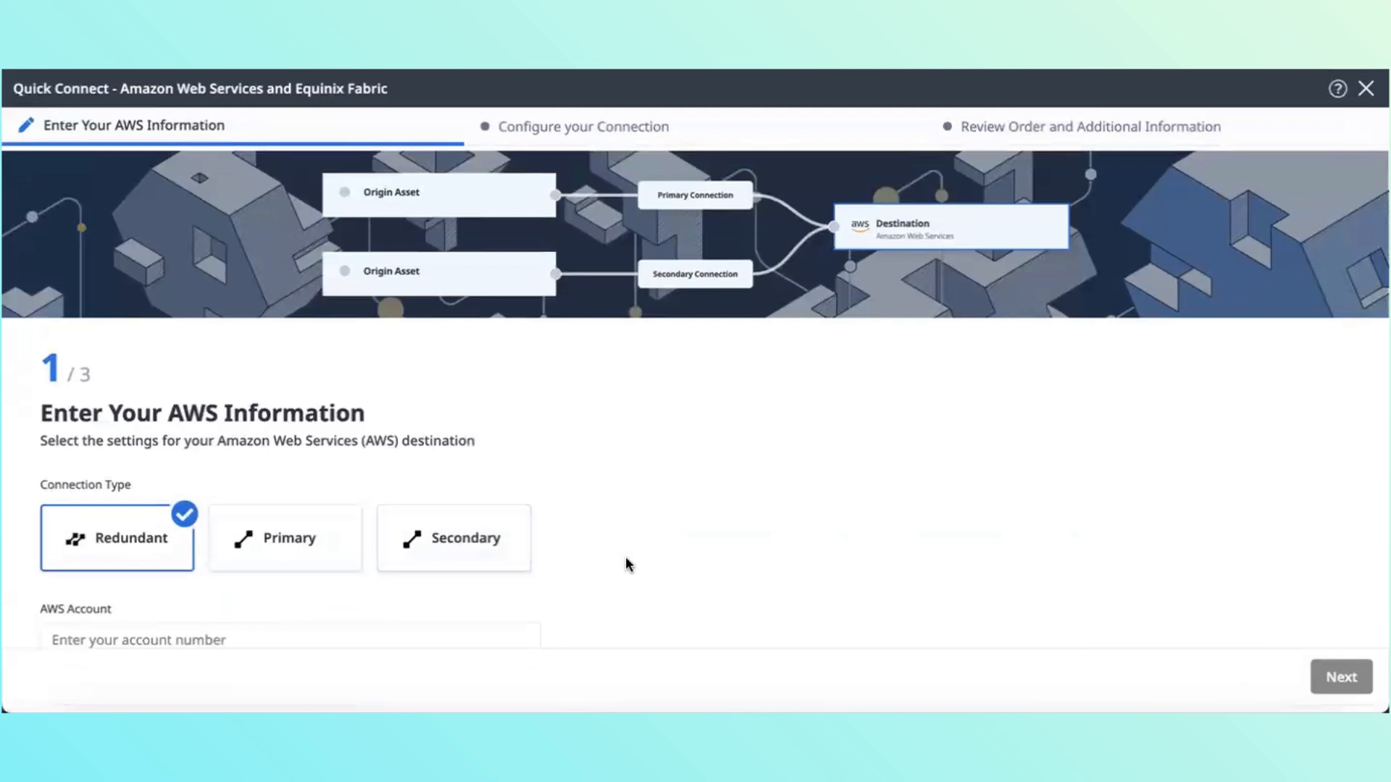
- Set the connection type to Primary, enter the AWS account number, choose the Dallas (us-east-1) destination and continue to connection configuration
scroll(627, 563, "down", 2)
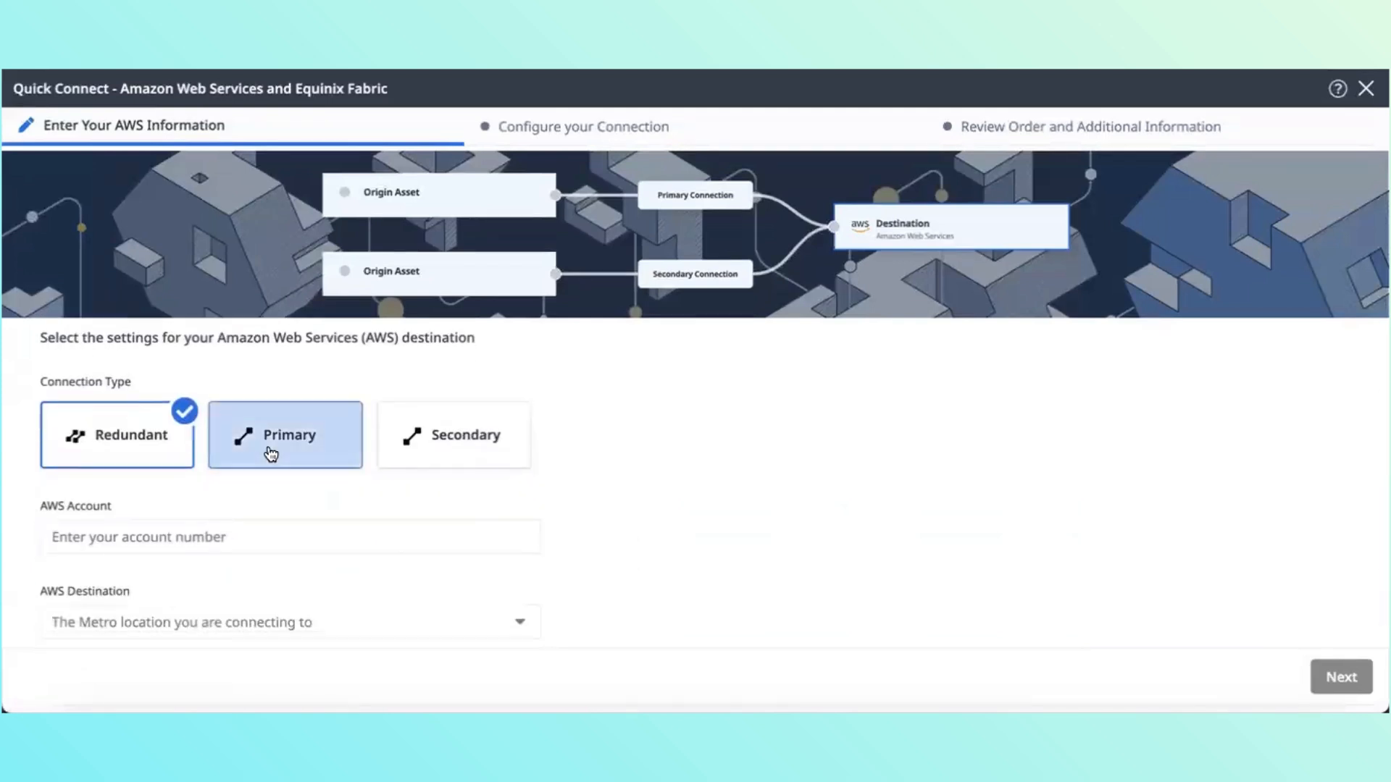
left_click(271, 454)
scroll(341, 533, "down", 2)
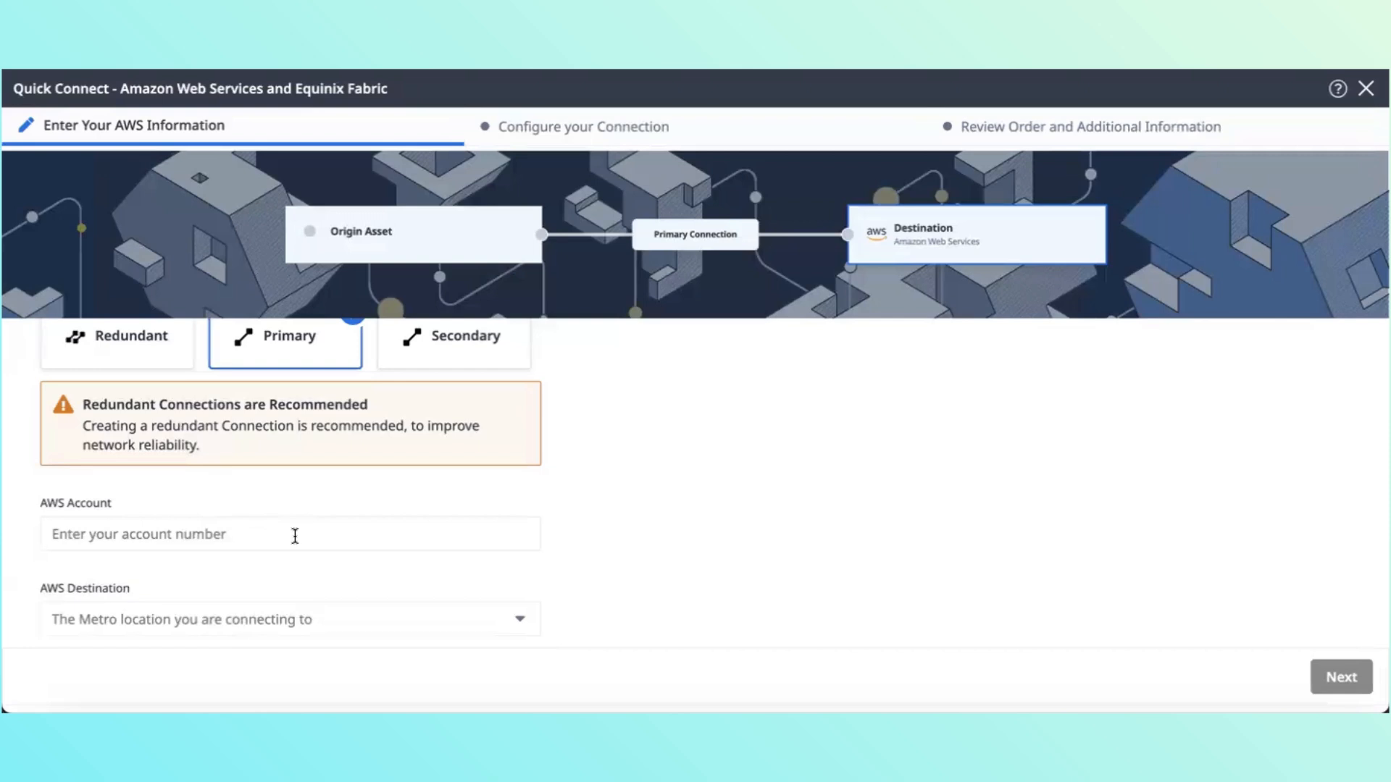
scroll(295, 536, "down", 1)
left_click(240, 524)
left_click(205, 562)
left_click(203, 609)
left_click(652, 573)
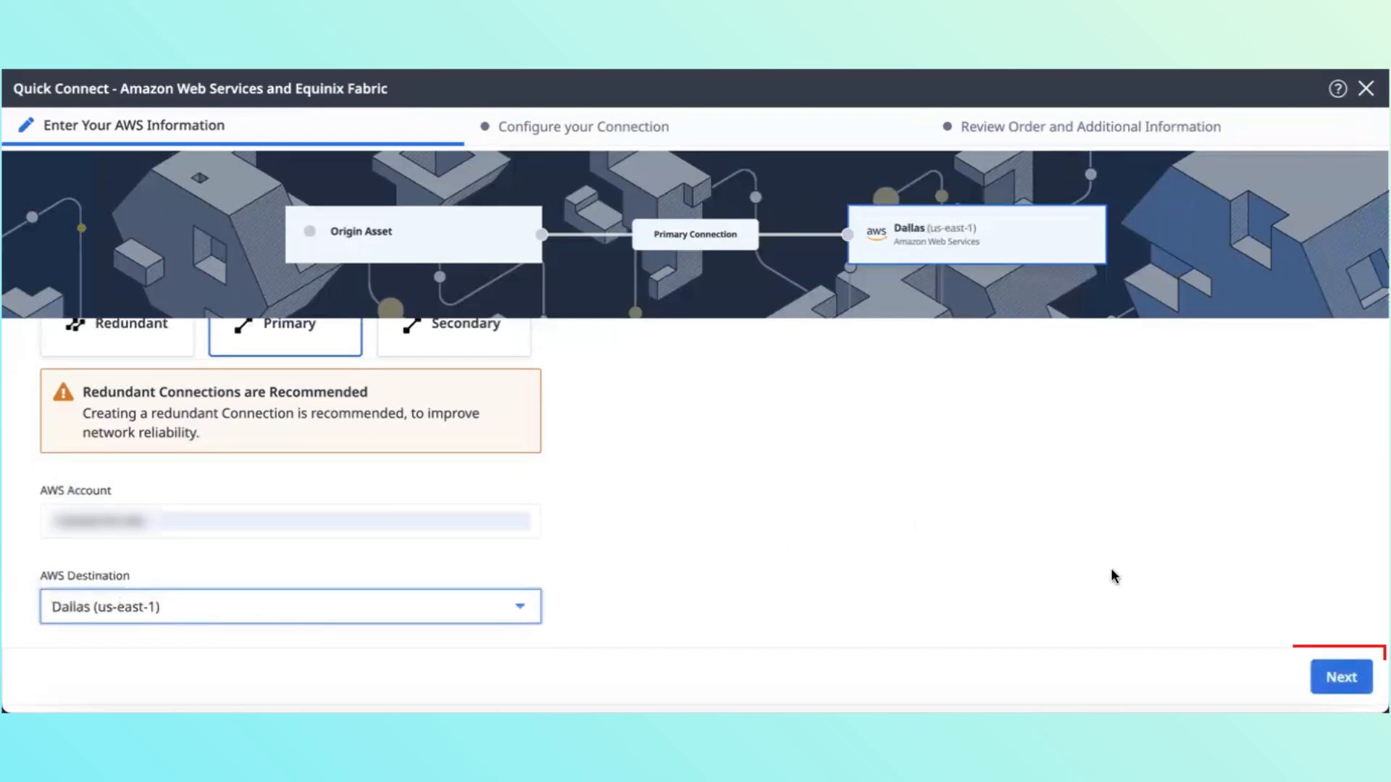
left_click(1344, 680)
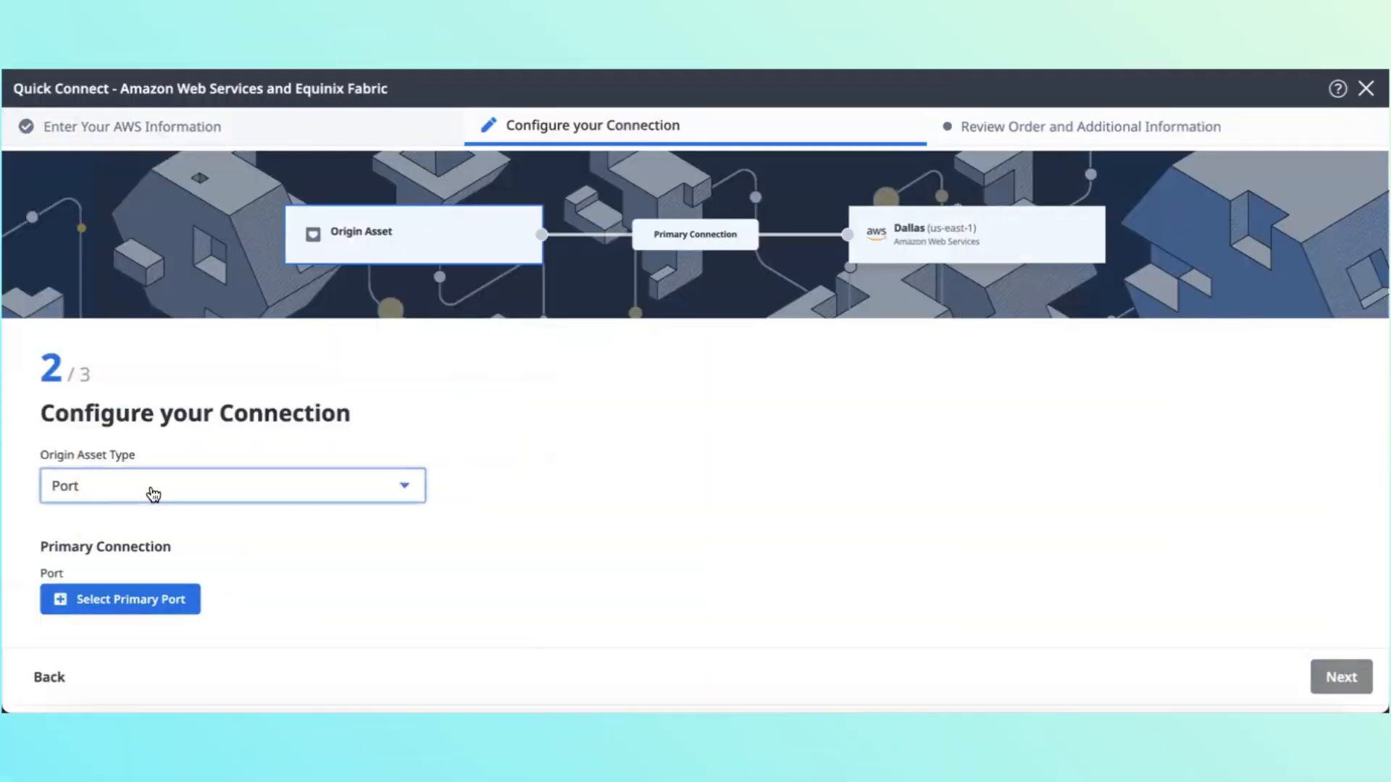
- Use Port as the origin asset type and select the Miami (MI3) Dot1q 1 Gbps port as the primary port
left_click(151, 492)
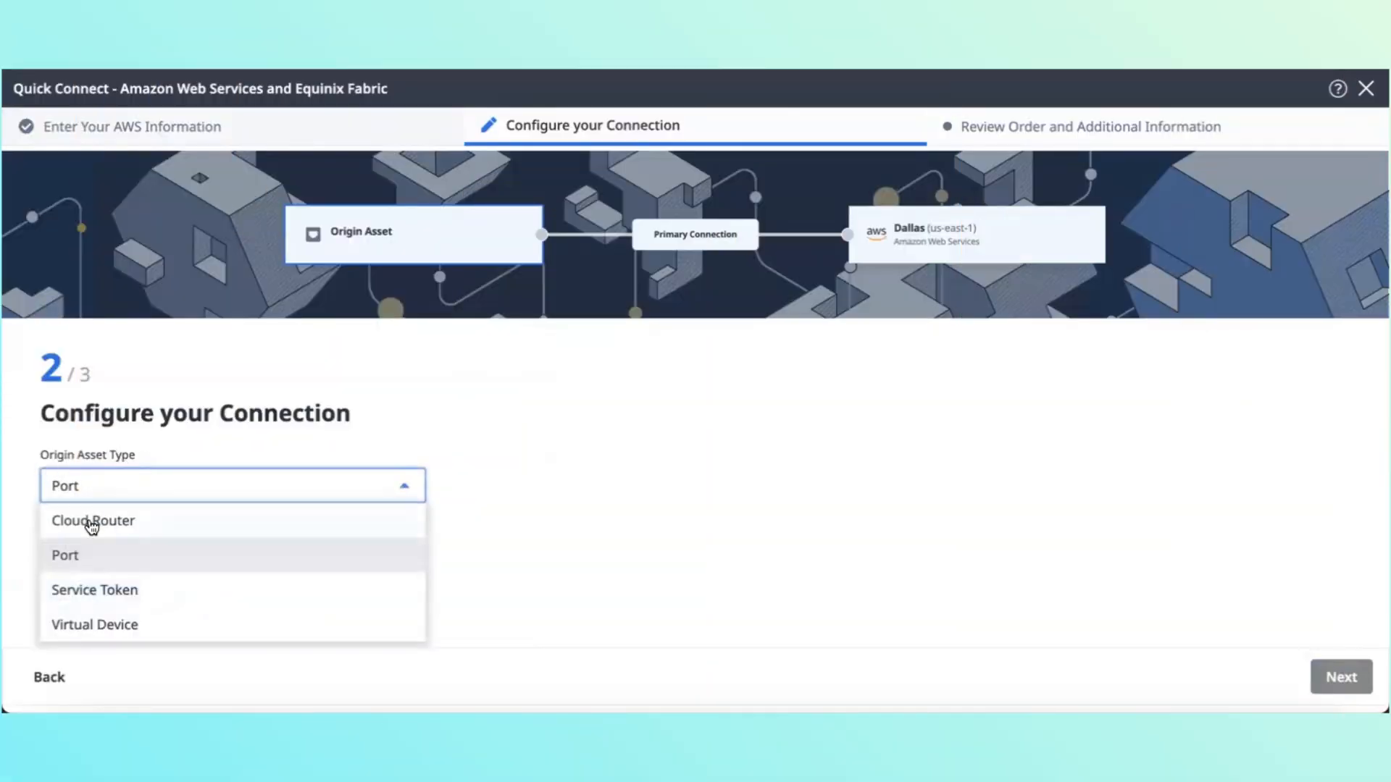
left_click(93, 556)
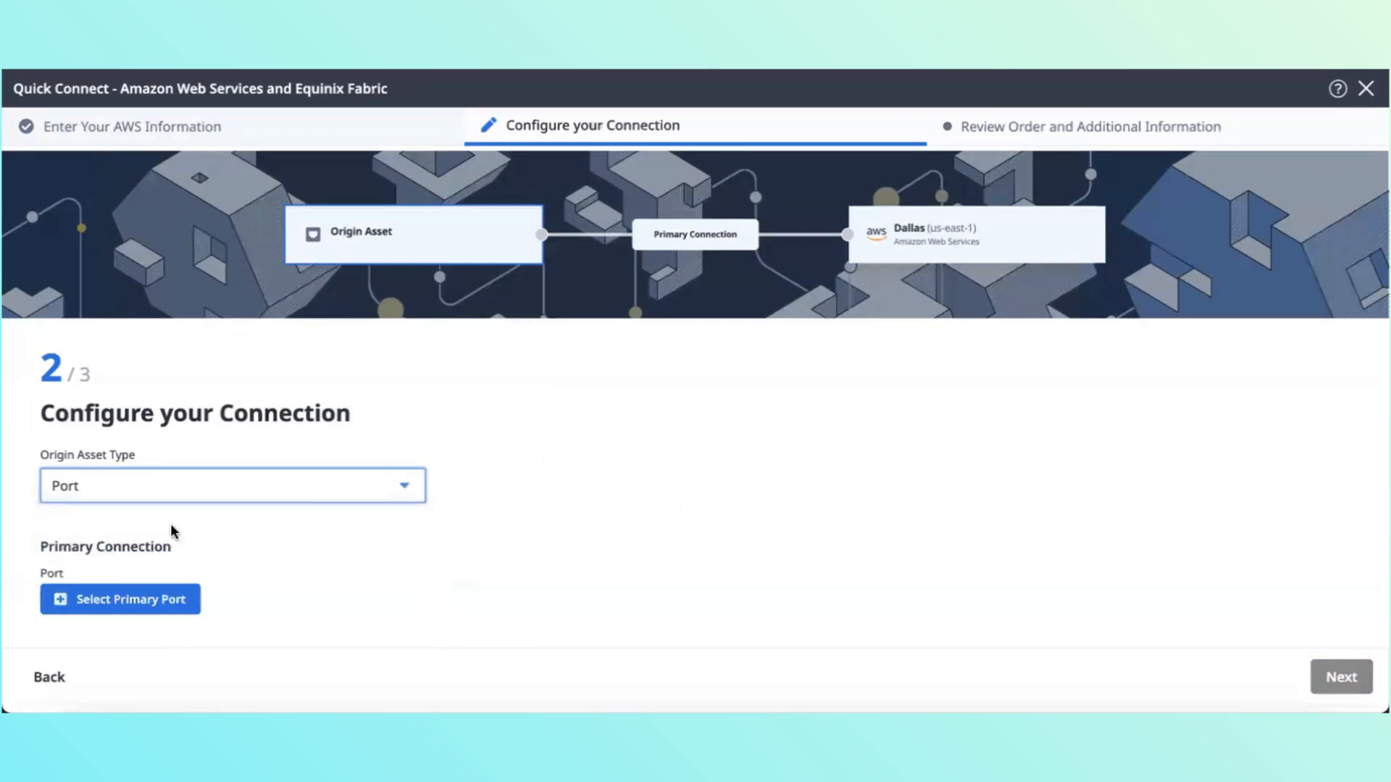
left_click(139, 584)
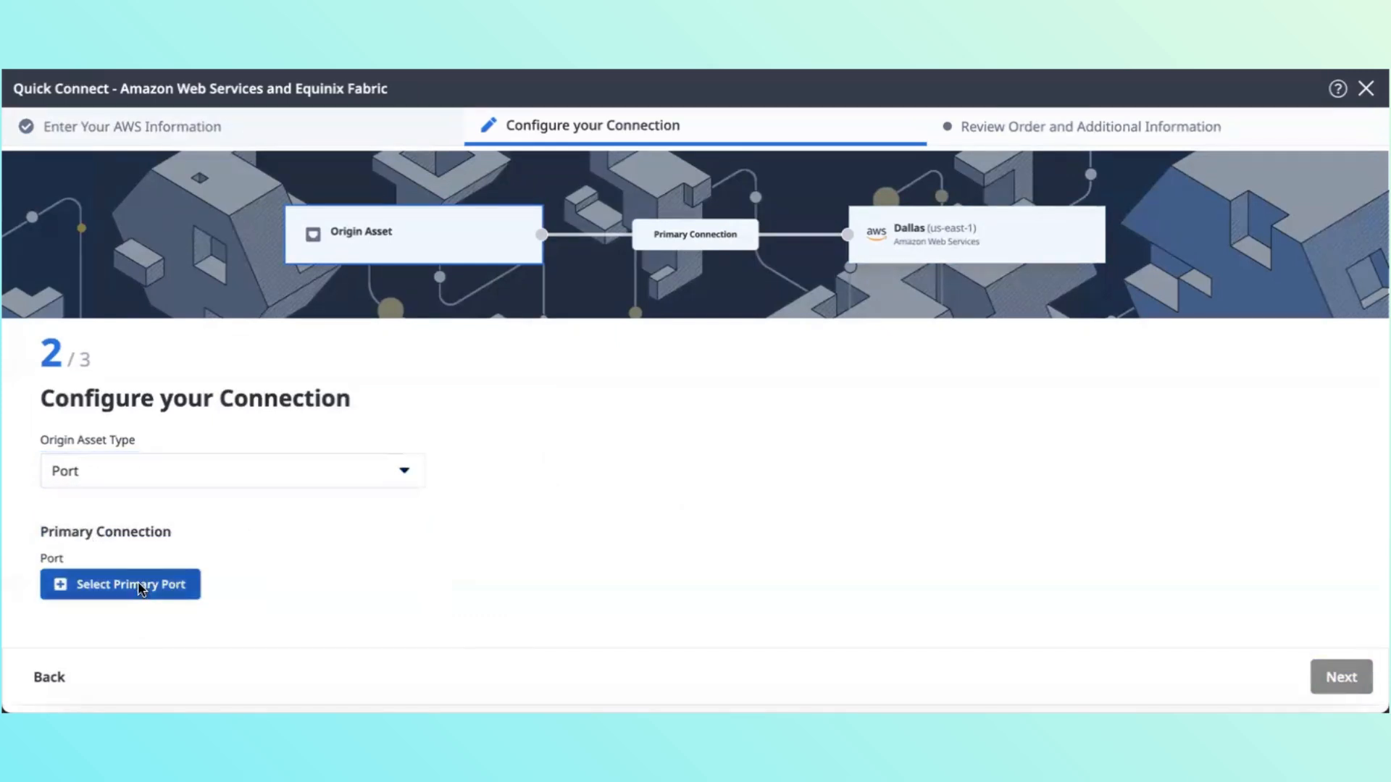
left_click(321, 498)
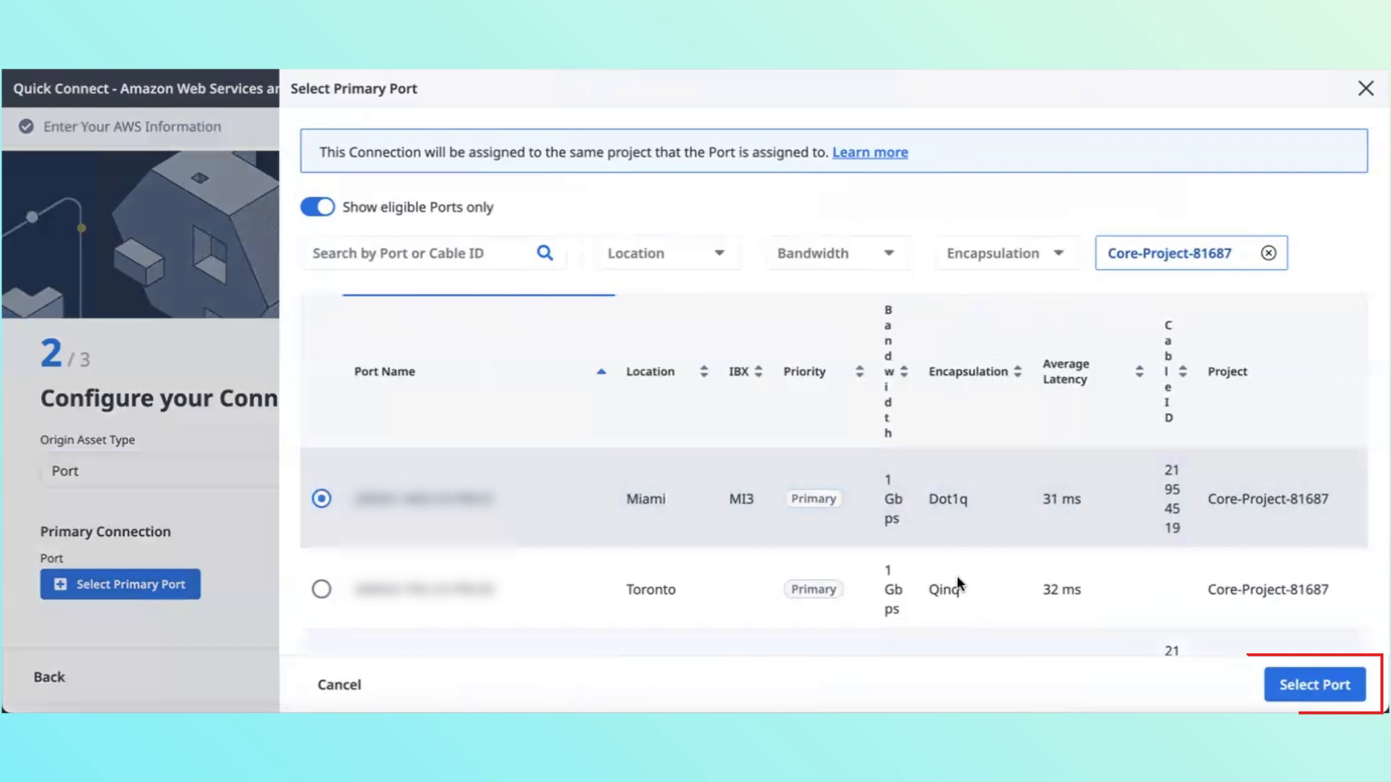
left_click(1331, 696)
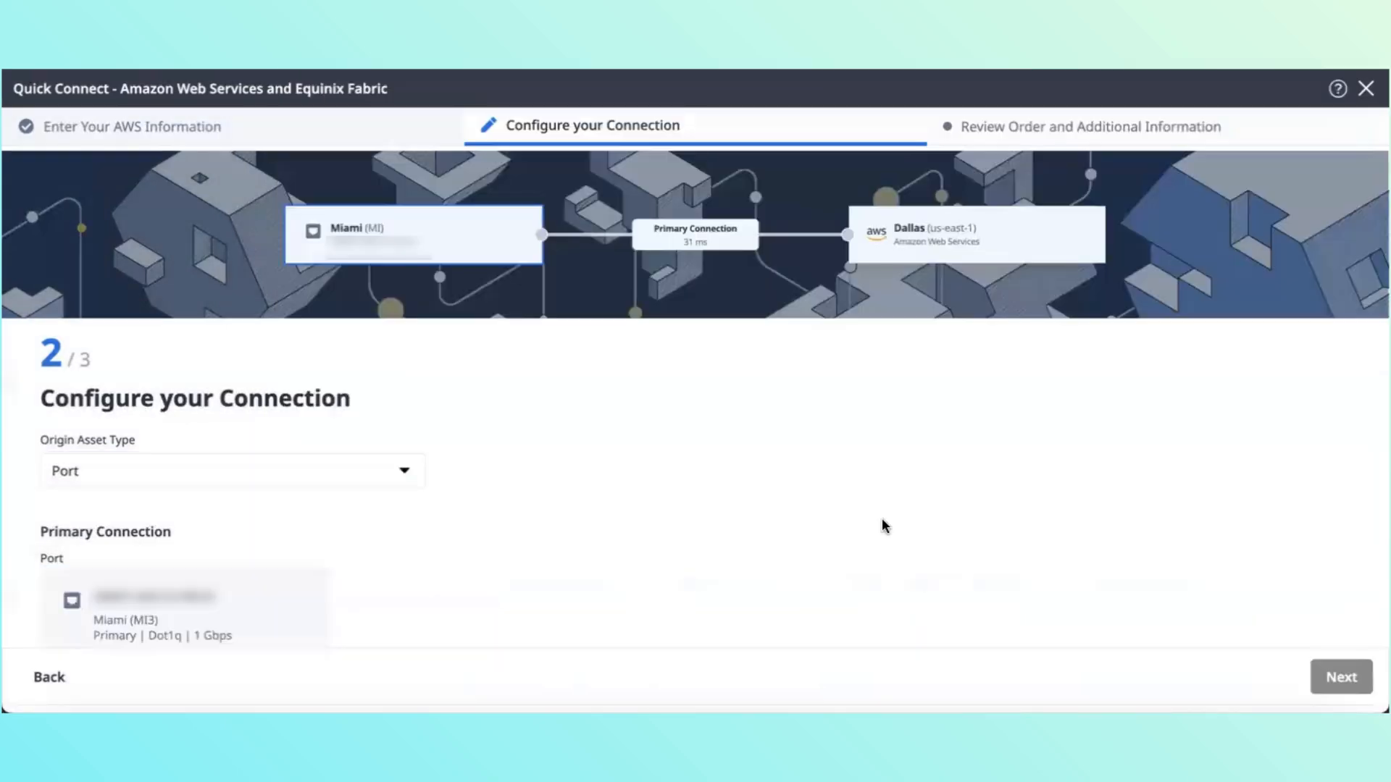
- Enter the connection name, set the bandwidth to 50 Mbps and the VLAN ID to 564, and continue to the order review
scroll(885, 526, "down", 5)
scroll(687, 523, "up", 1)
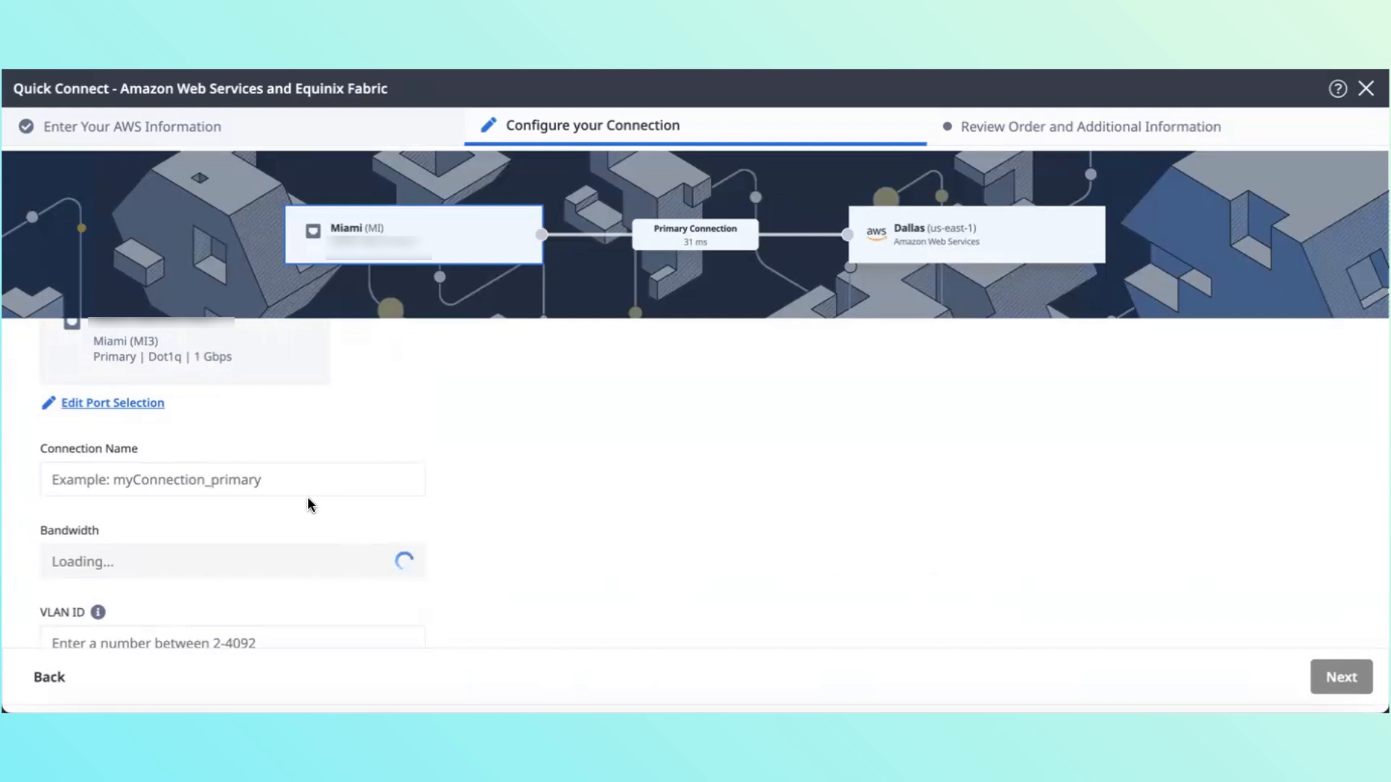
left_click(246, 480)
left_click(181, 507)
scroll(139, 485, "down", 1)
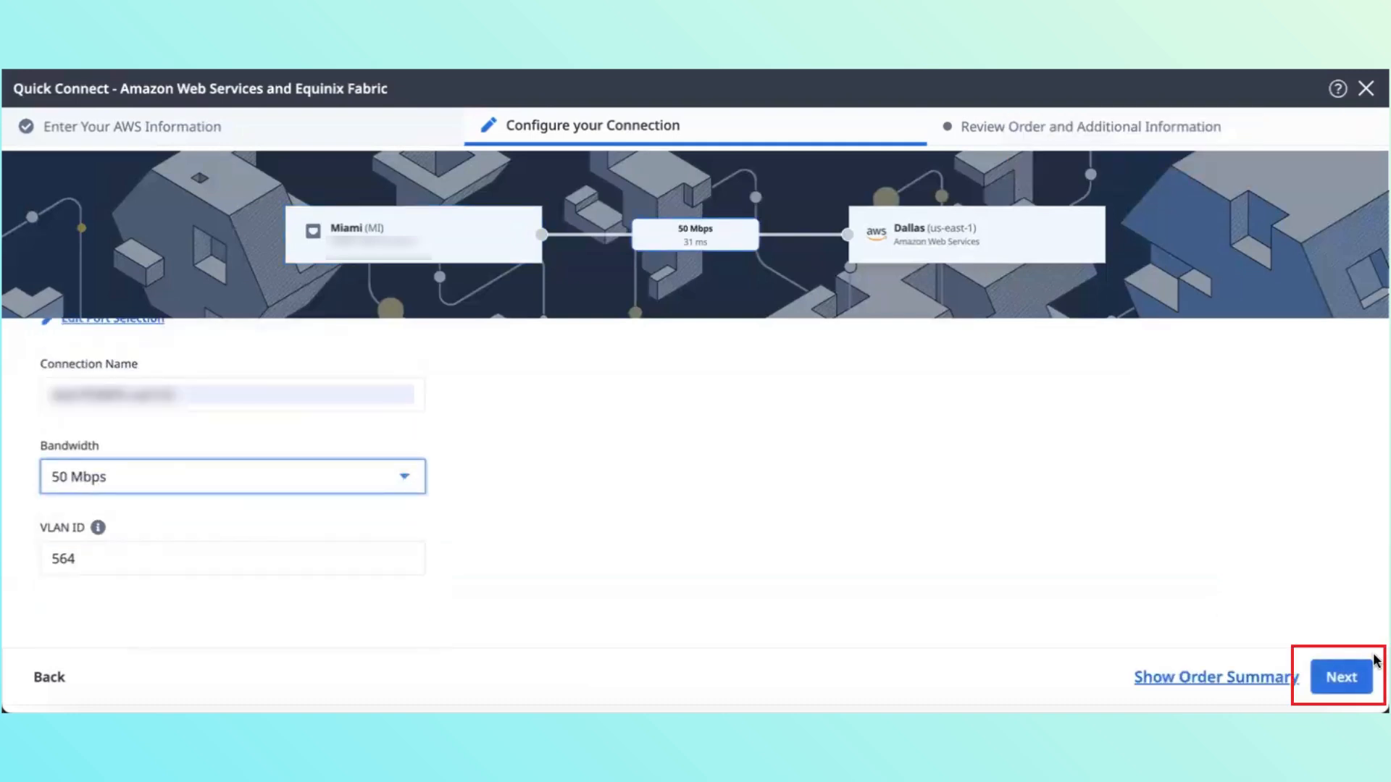
left_click(1341, 677)
- Add the existing purchase order described as "Testing2 PO Length" to the connection order
scroll(736, 597, "down", 1)
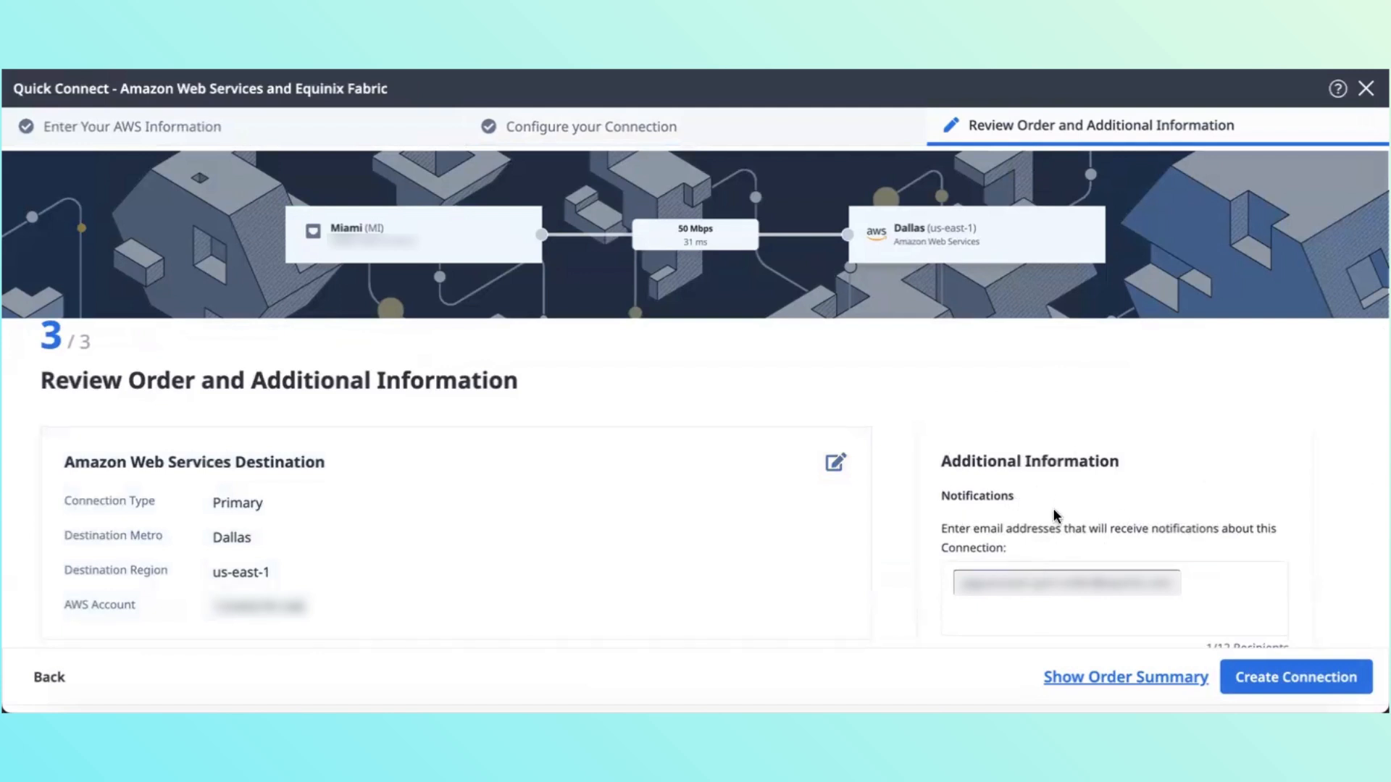
scroll(1053, 515, "down", 2)
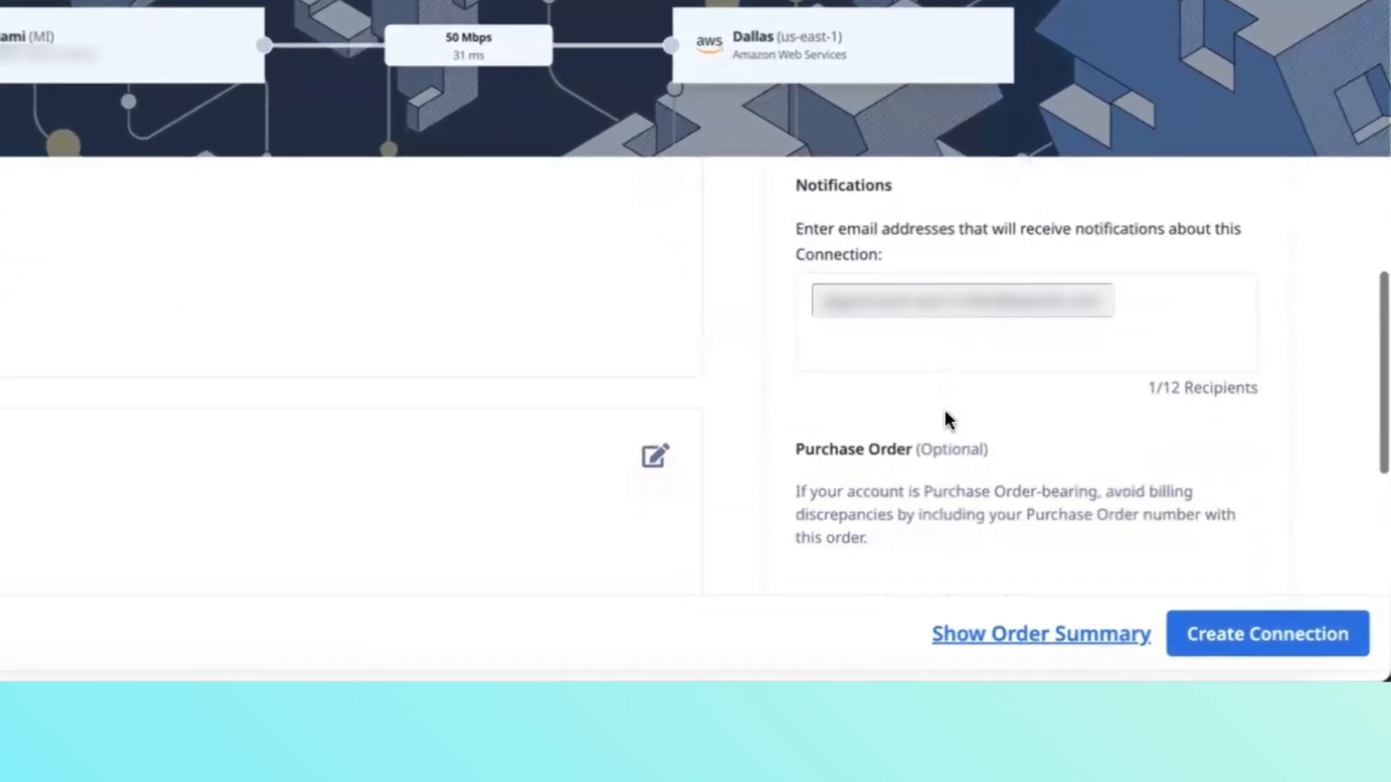
scroll(945, 410, "down", 3)
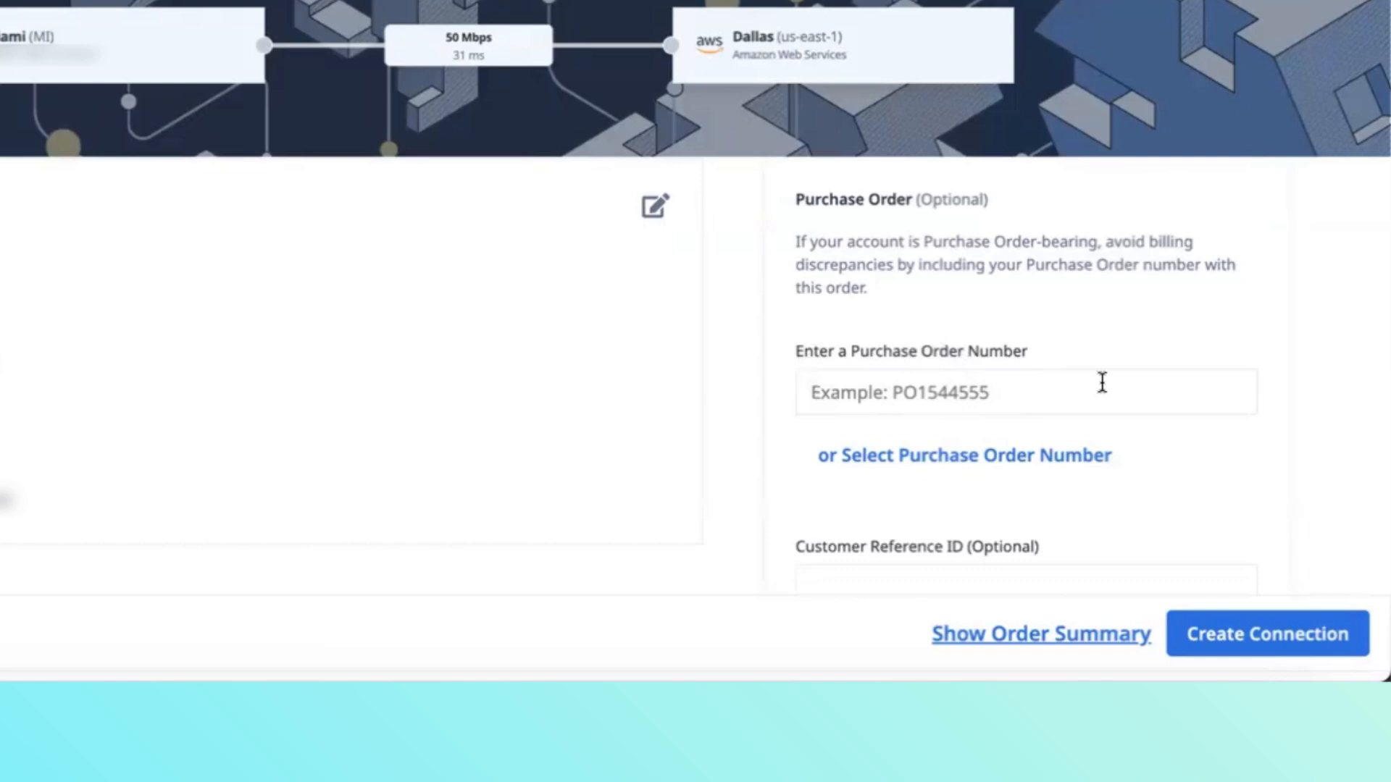
scroll(1102, 382, "down", 1)
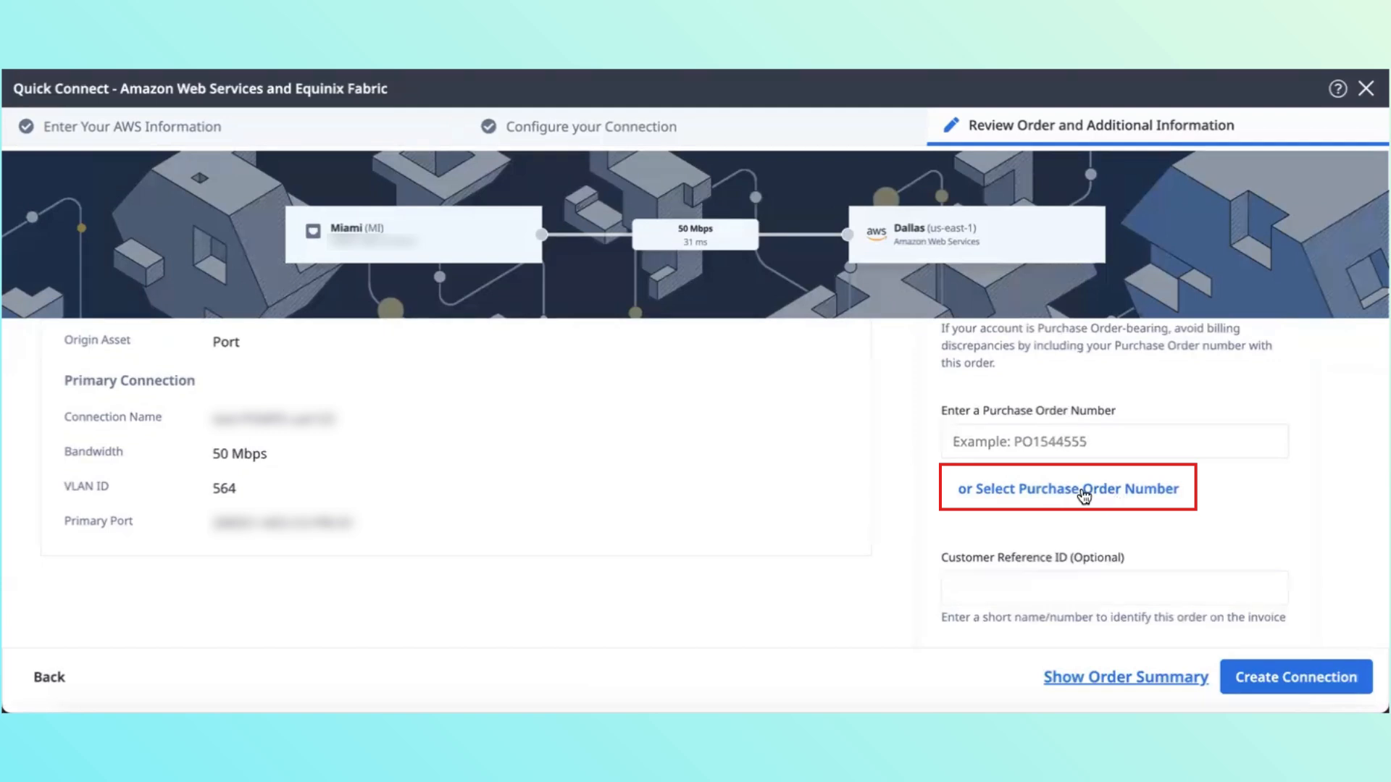
left_click(1083, 493)
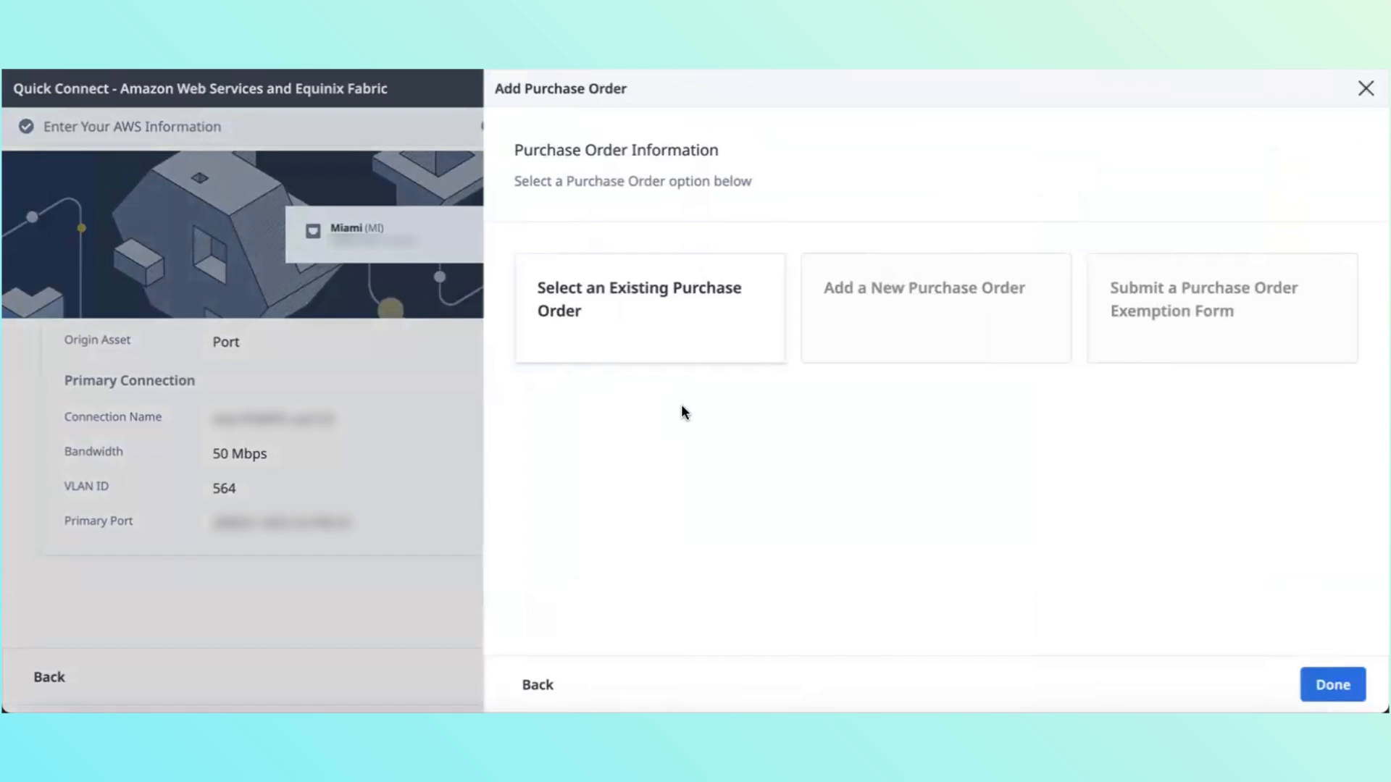
left_click(631, 322)
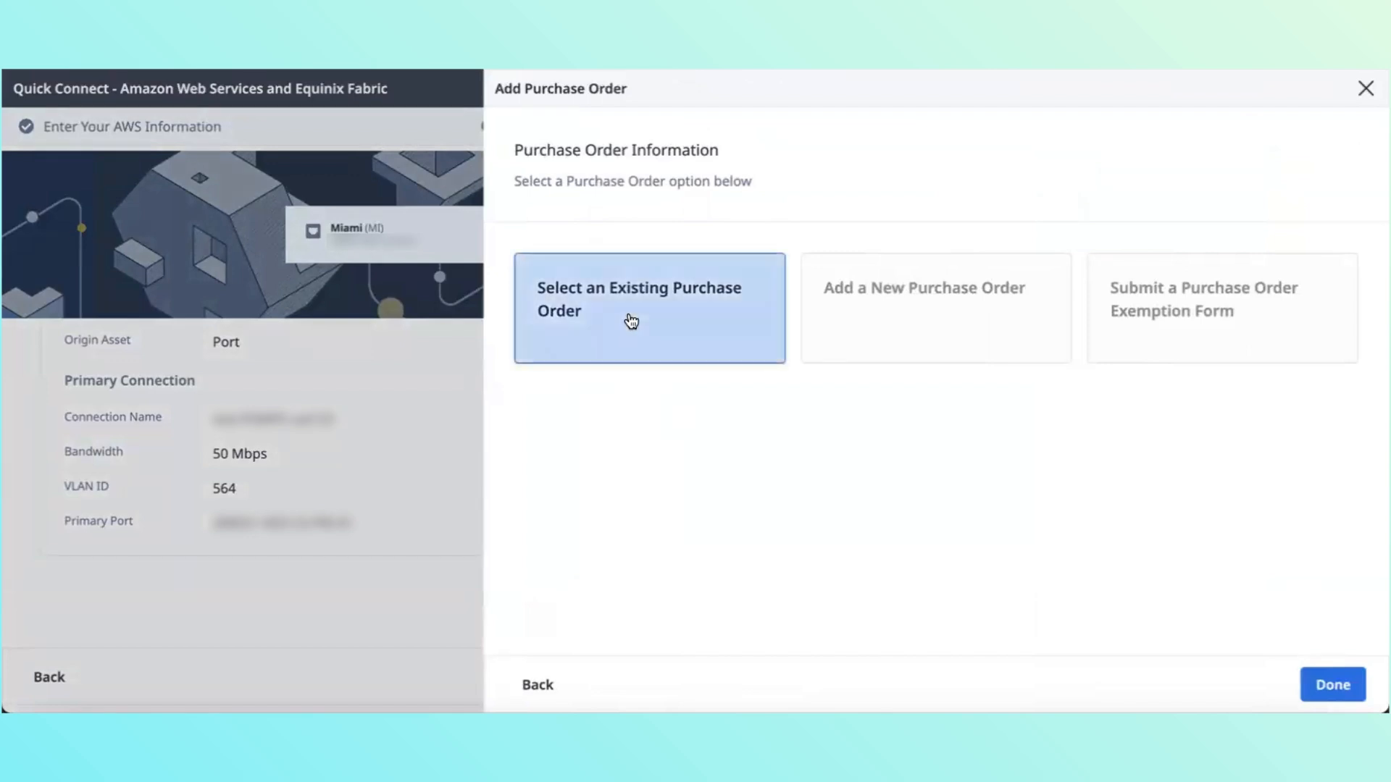
scroll(672, 573, "down", 2)
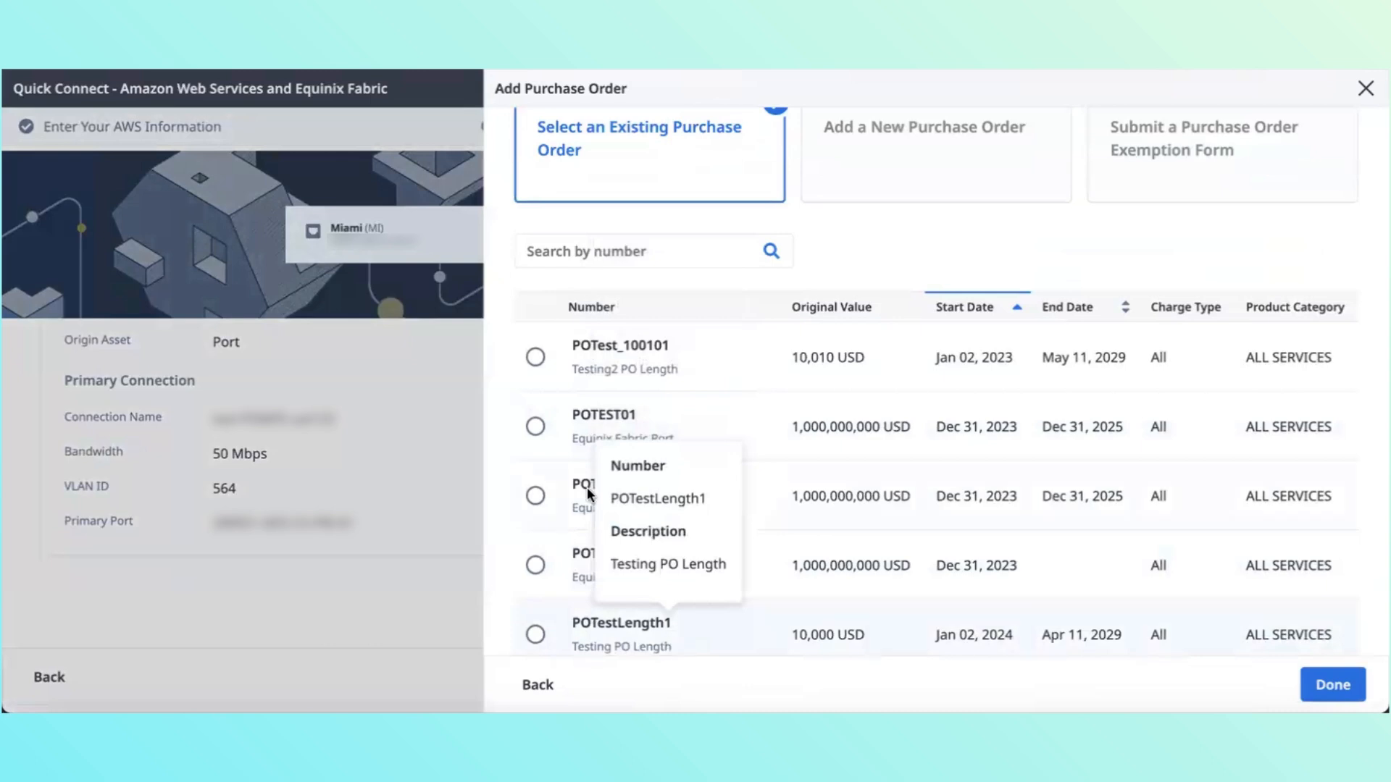
left_click(535, 357)
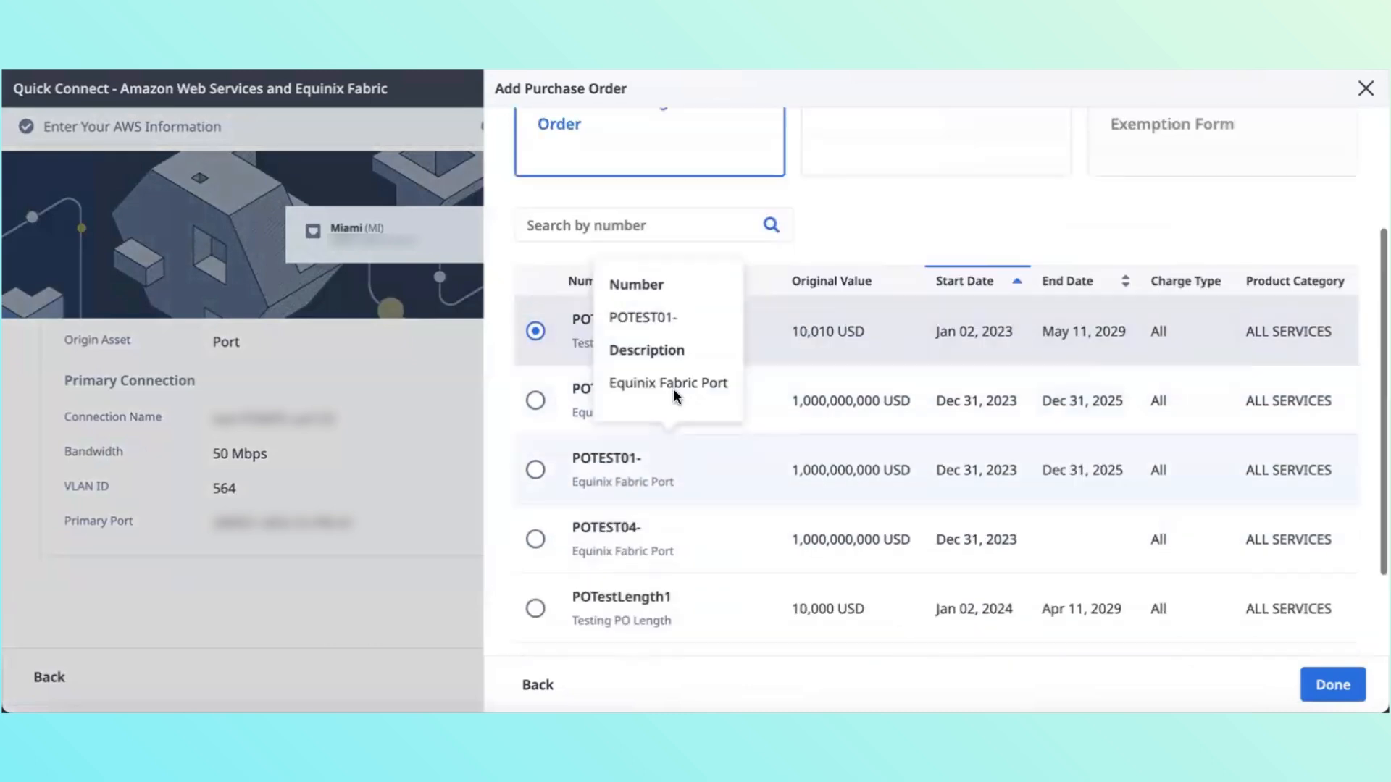
scroll(672, 388, "up", 2)
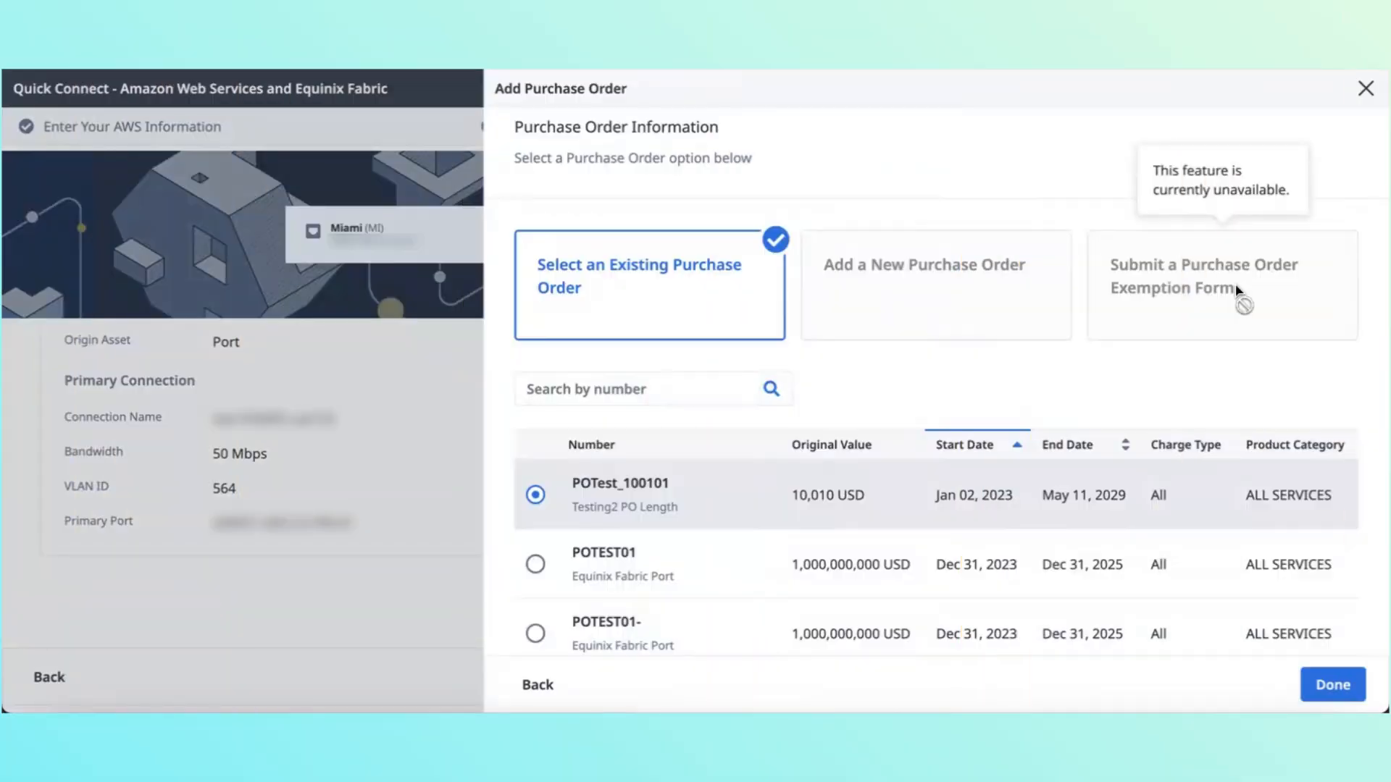
scroll(1130, 398, "down", 4)
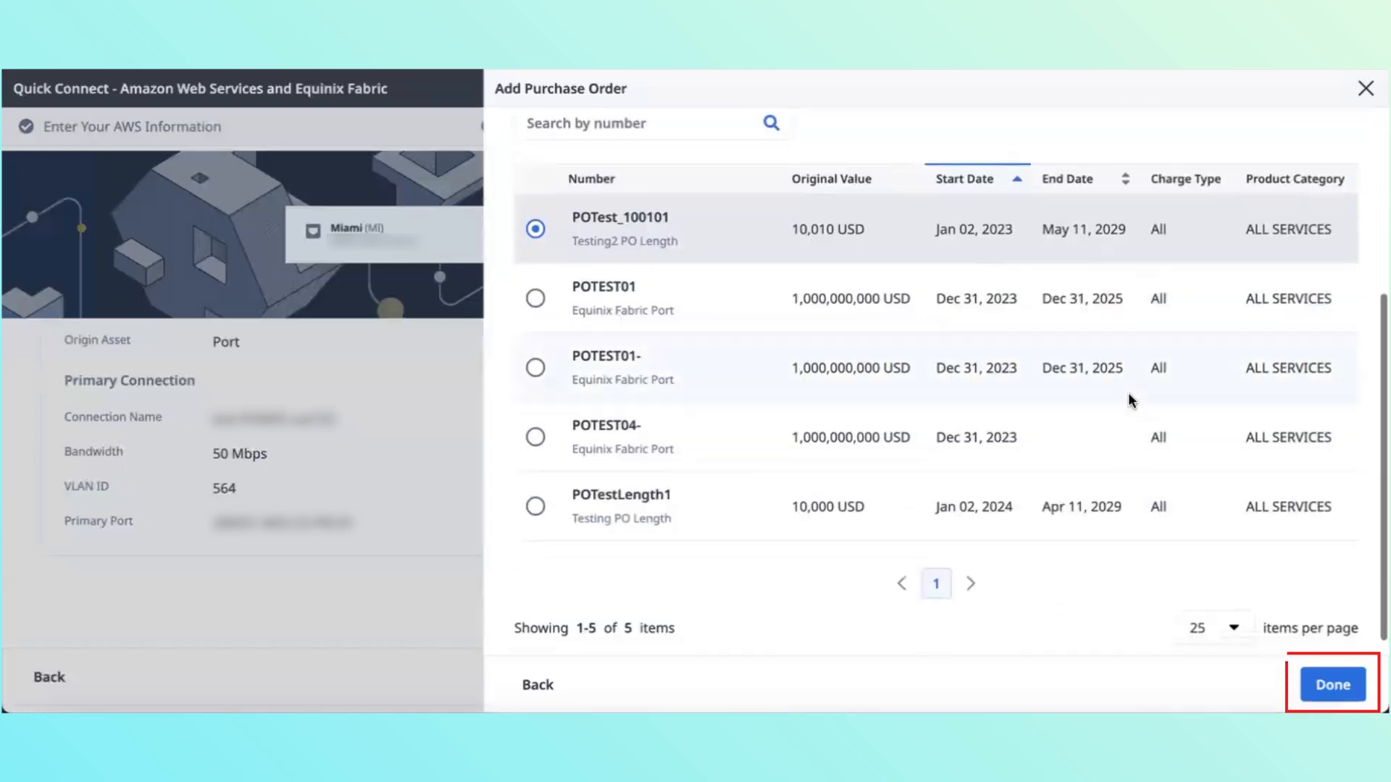
left_click(1334, 686)
- Review the connection configuration and purchase order details, and submit the order to create the connection
scroll(1114, 504, "up", 2)
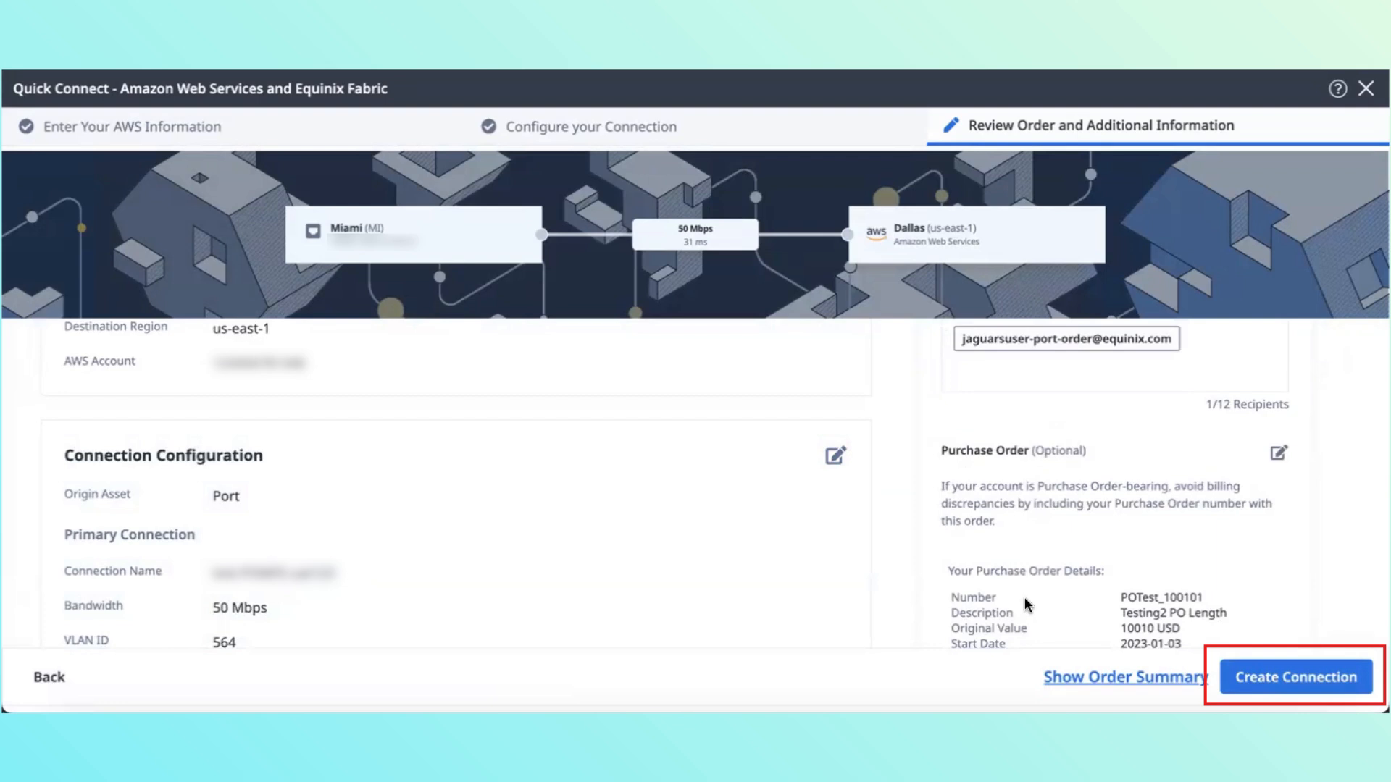
scroll(1027, 603, "down", 2)
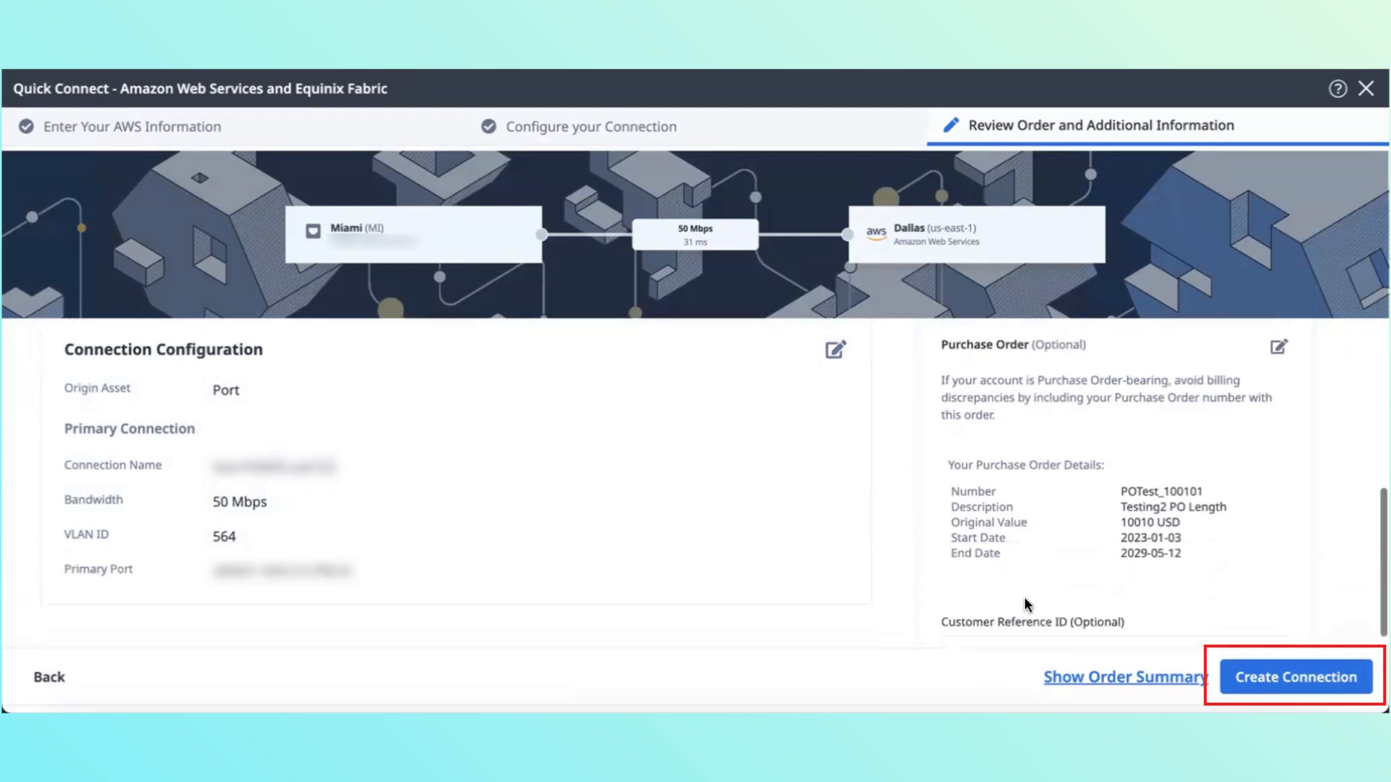
left_click(1291, 678)
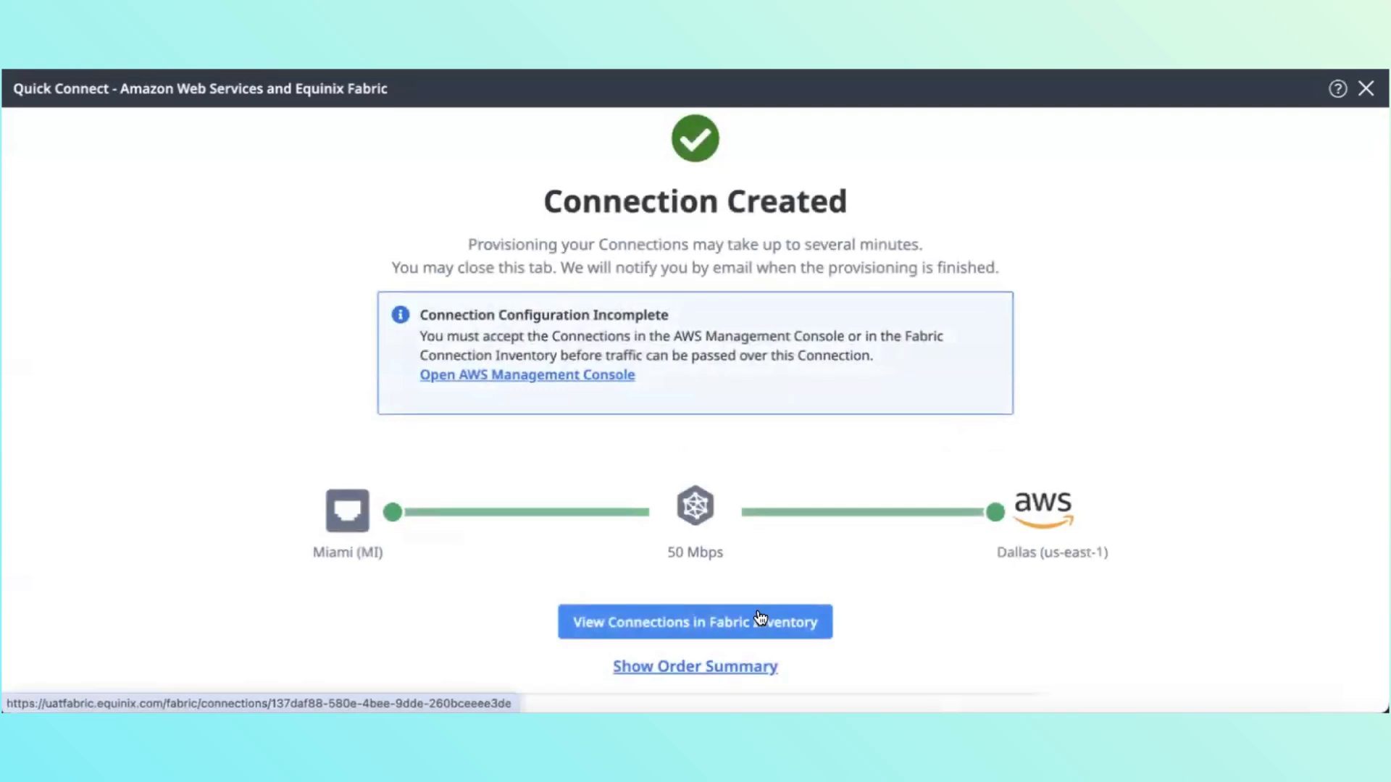
- View the order summary of the newly created connection and close it
left_click(686, 672)
left_click(1215, 610)
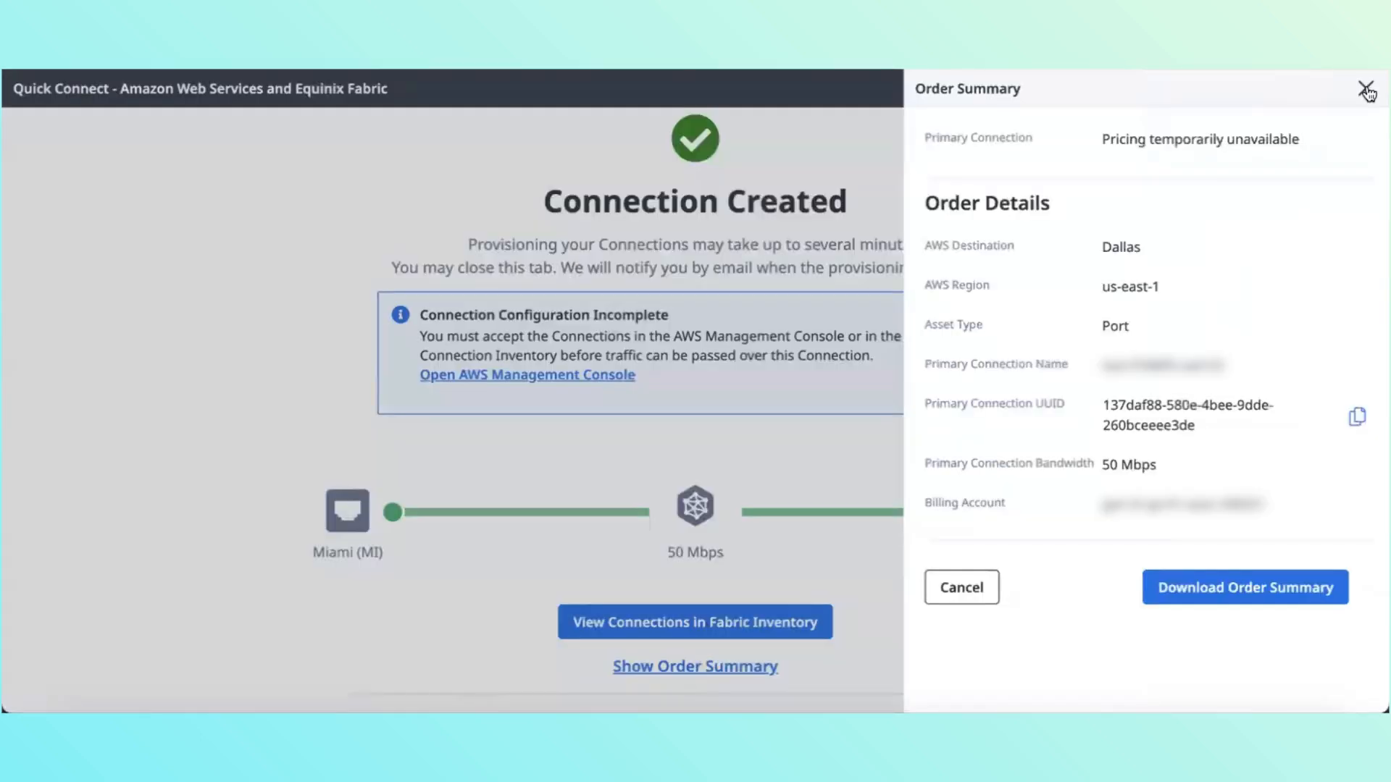
left_click(1366, 89)
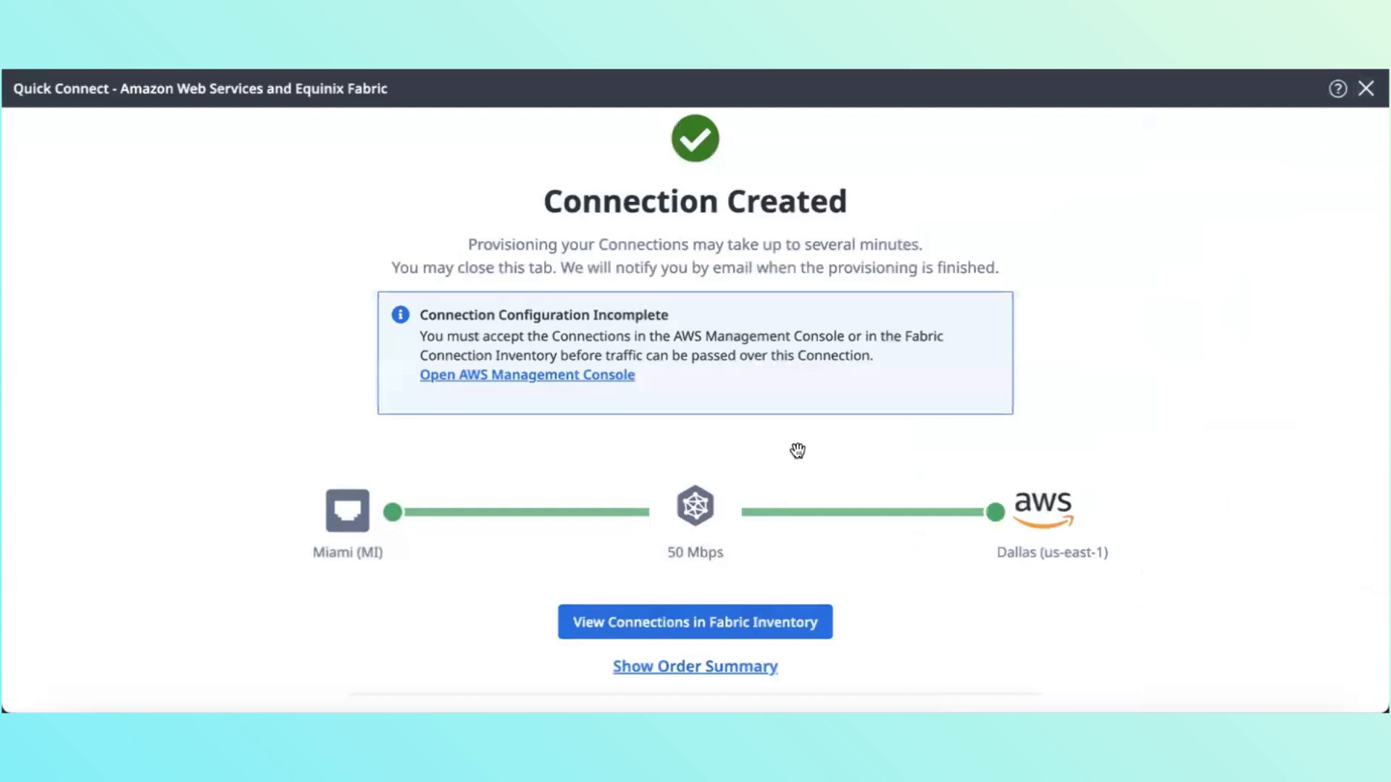